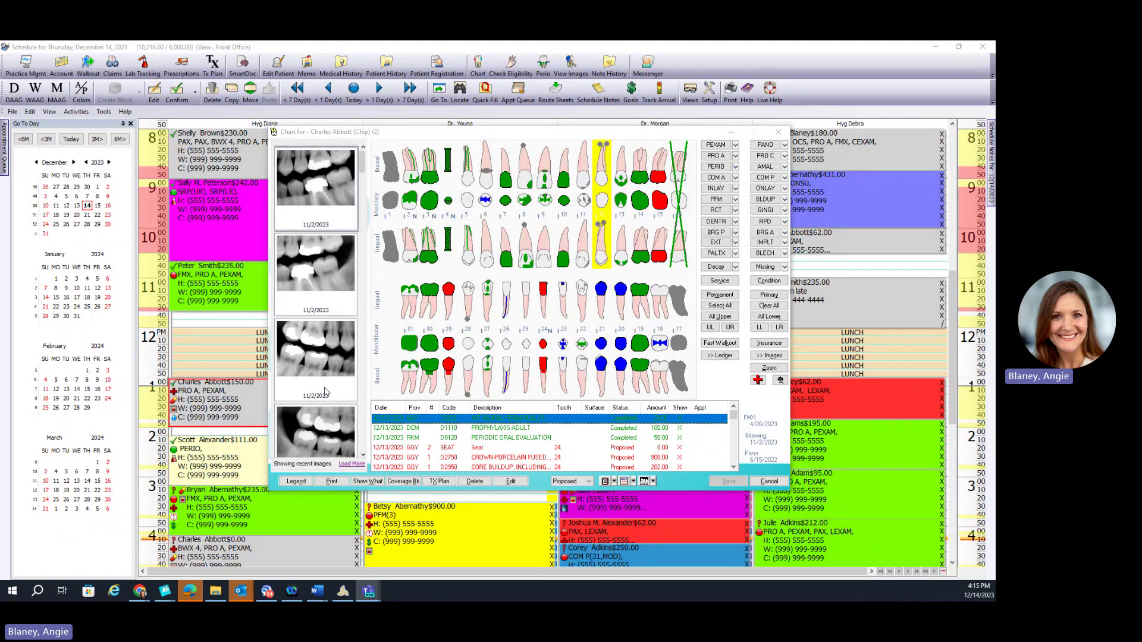
Step: Scroll through the chart's recent X-ray images, then filter them to tooth 3
scroll(326, 367, down, 5)
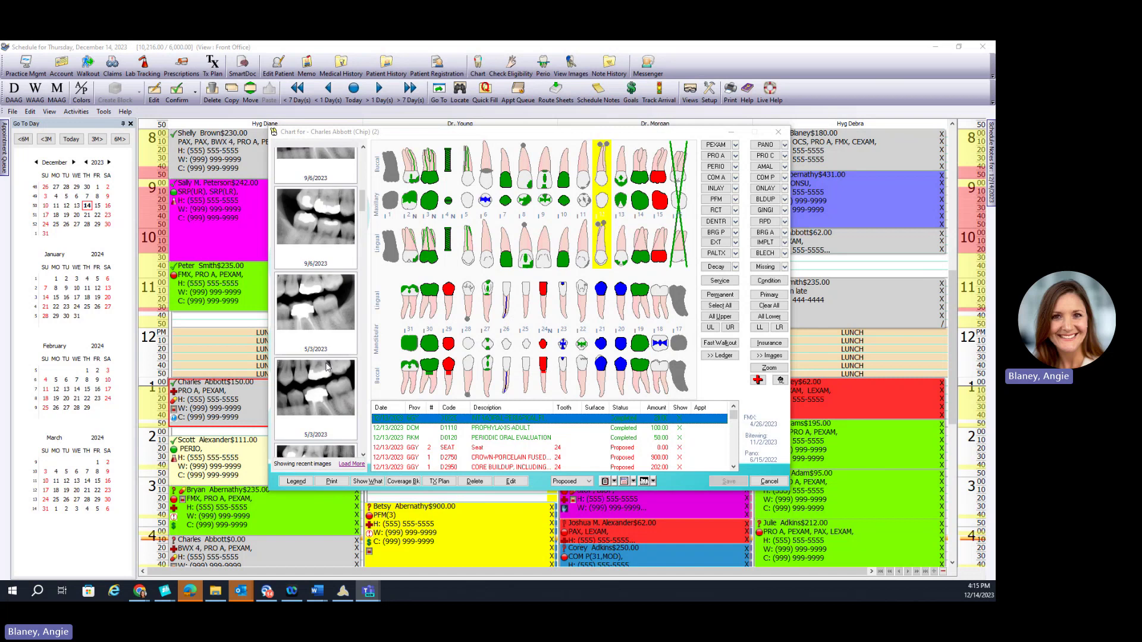
scroll(326, 367, down, 3)
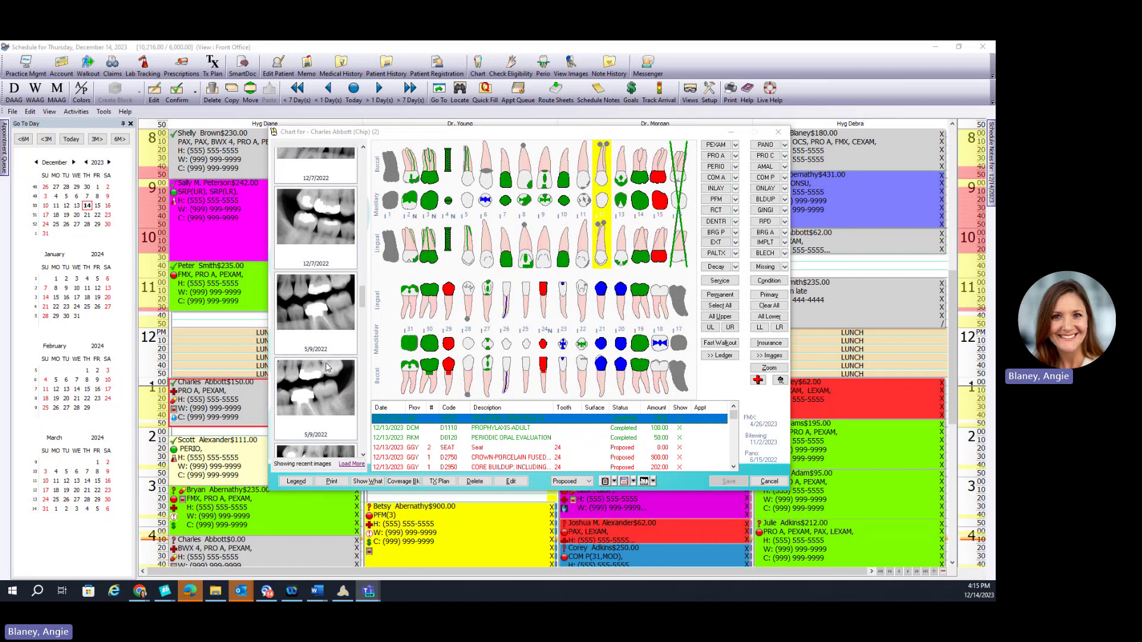
scroll(326, 367, down, 10)
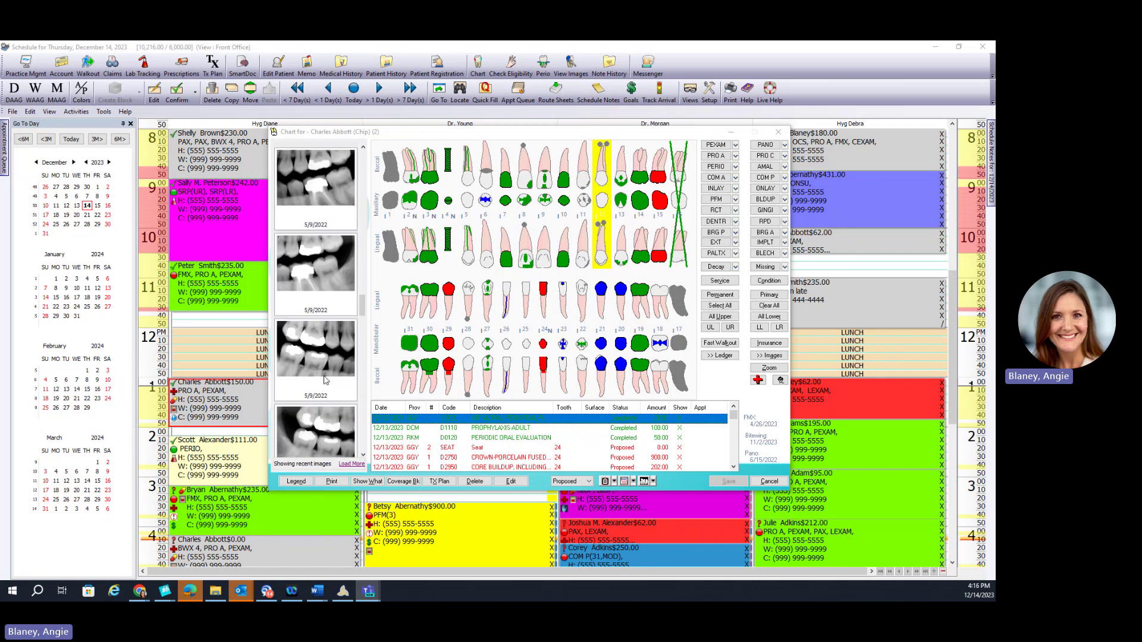
scroll(326, 381, up, 5)
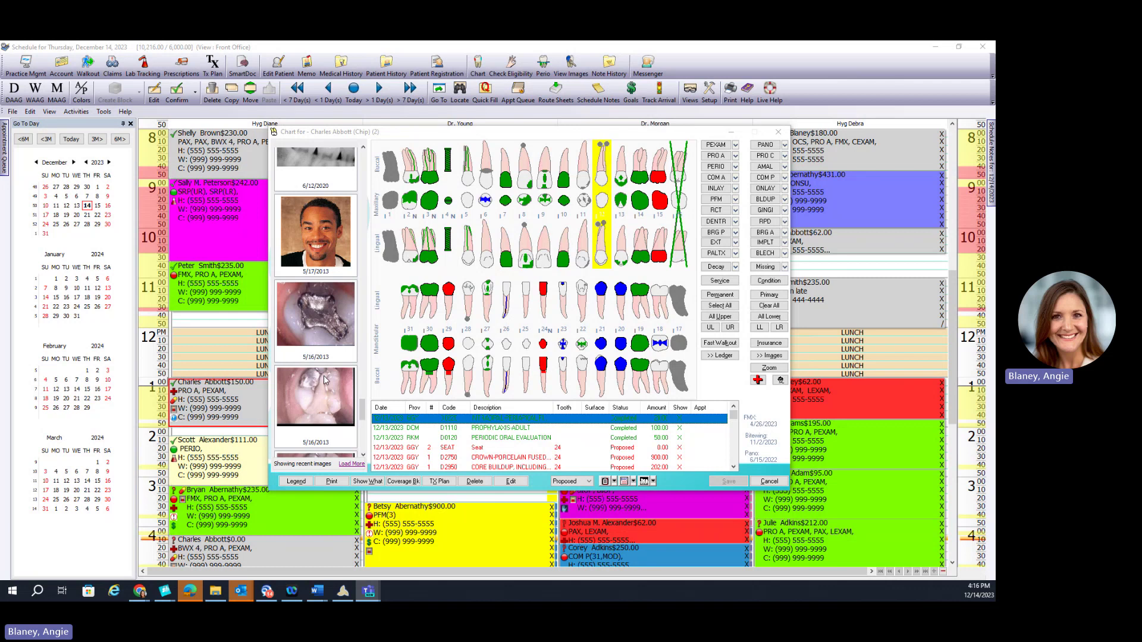
scroll(326, 380, up, 5)
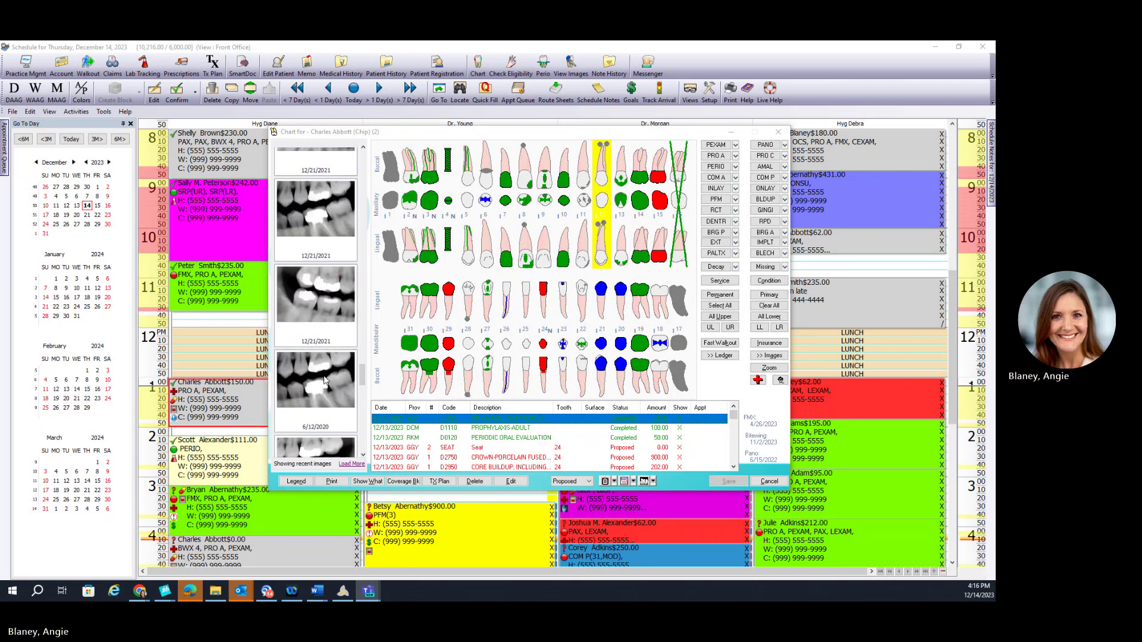
scroll(322, 327, down, 5)
scroll(322, 327, up, 5)
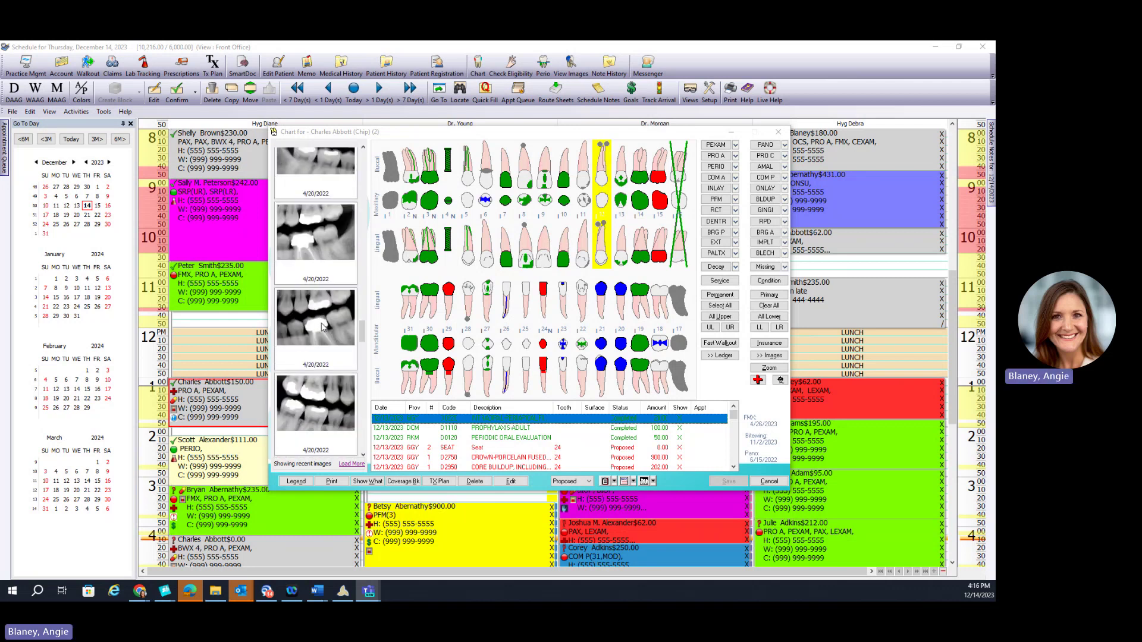
click(430, 202)
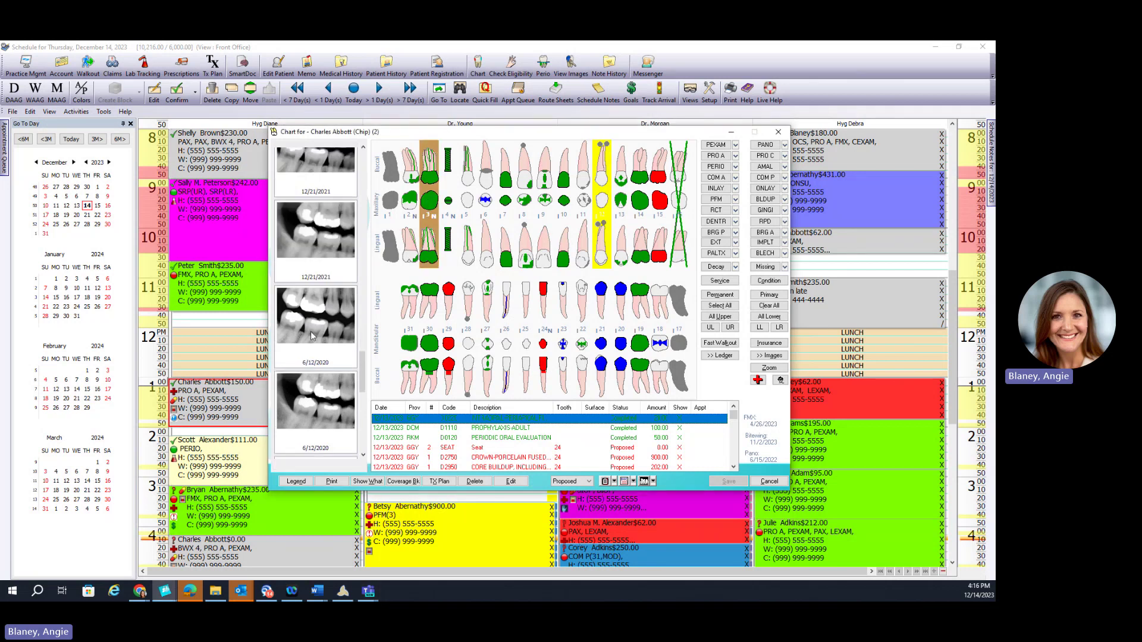
scroll(310, 336, down, 5)
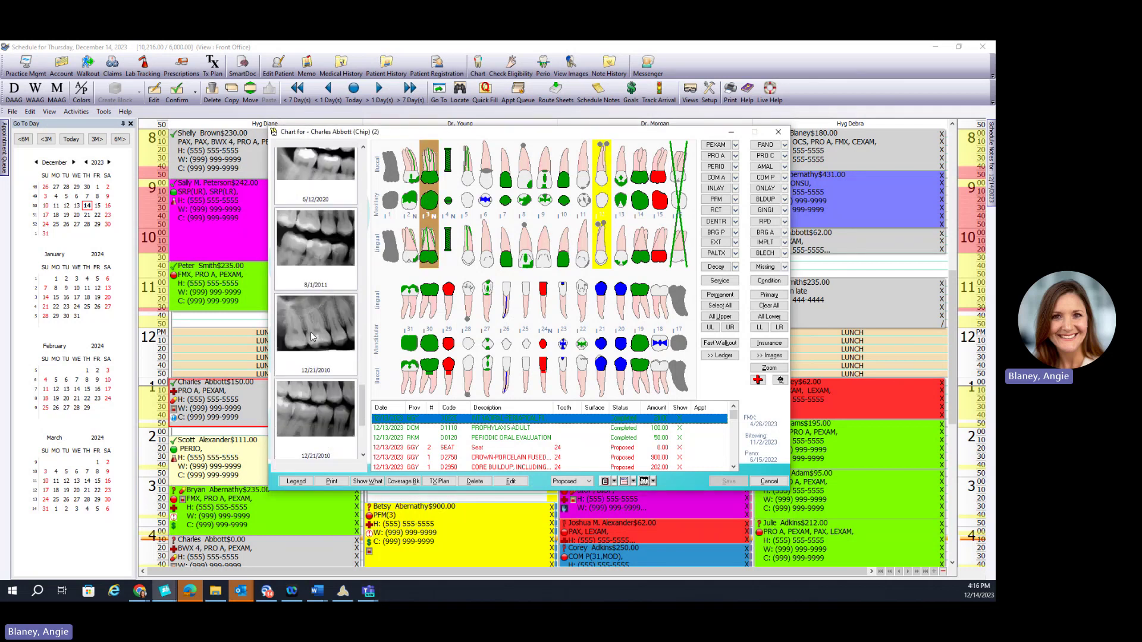
Step: Filter the X-rays to teeth 30 and 29, clear the filter, then launch Advanced Imaging
click(448, 290)
click(442, 298)
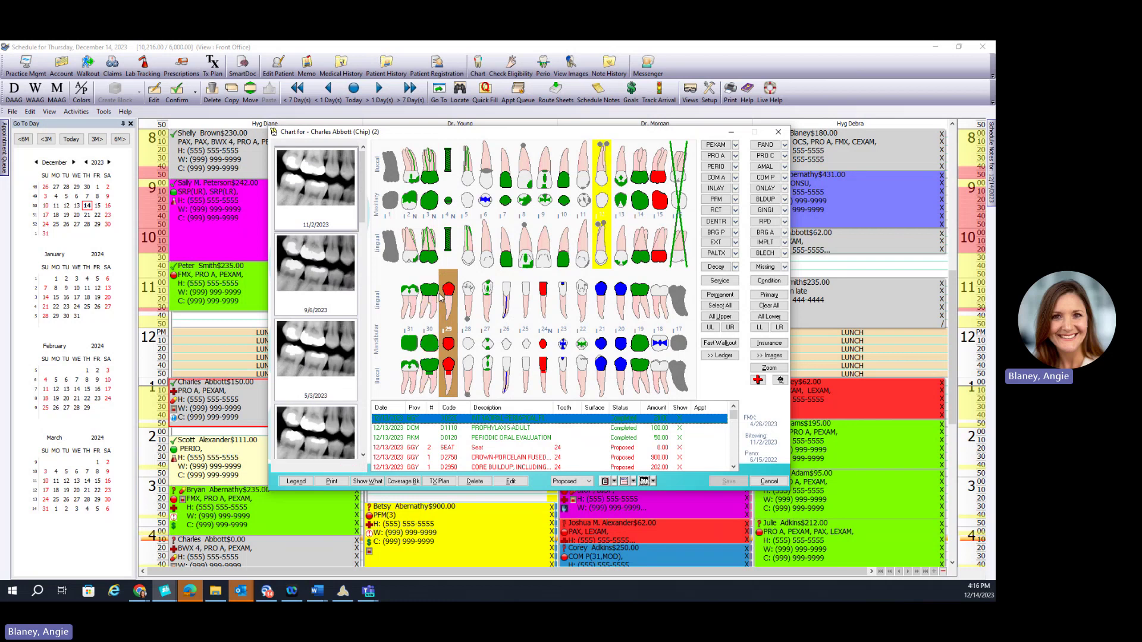
click(450, 298)
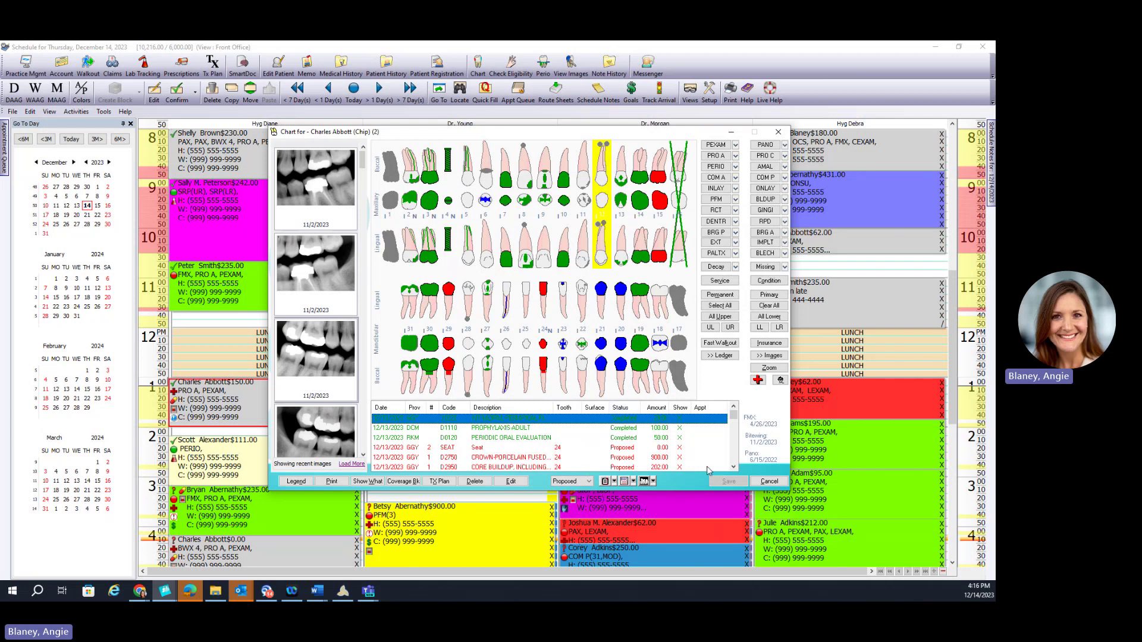
click(650, 483)
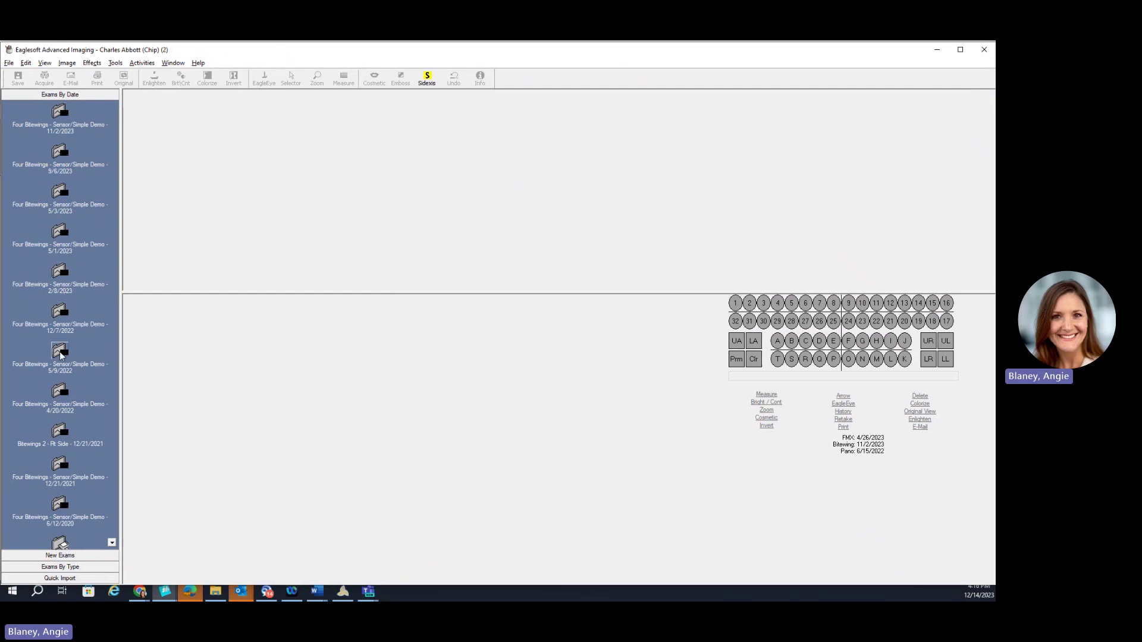
Step: View the 11/2/2023 Four Bitewings exam, then switch to the 5/16/2013 Video Capture exam
click(60, 112)
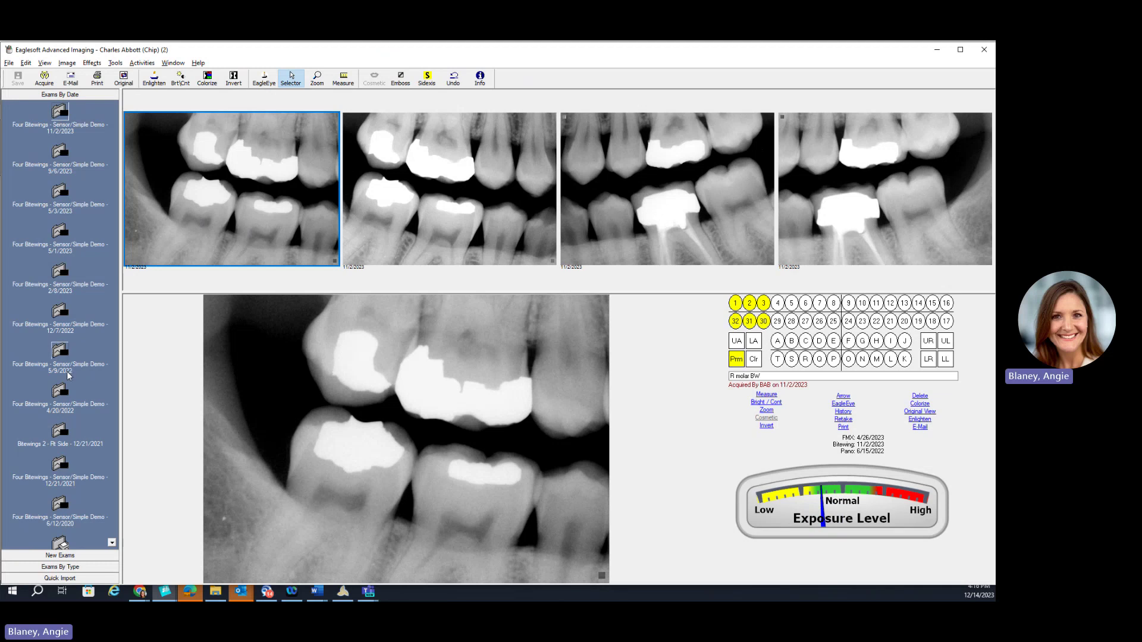
click(112, 543)
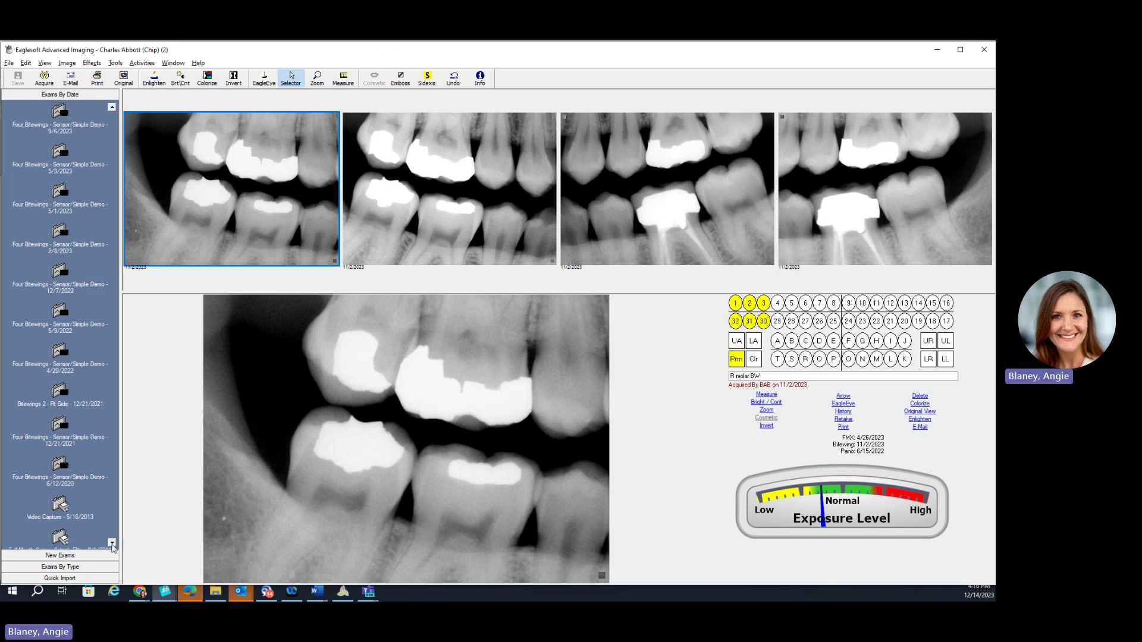
click(112, 543)
click(112, 543)
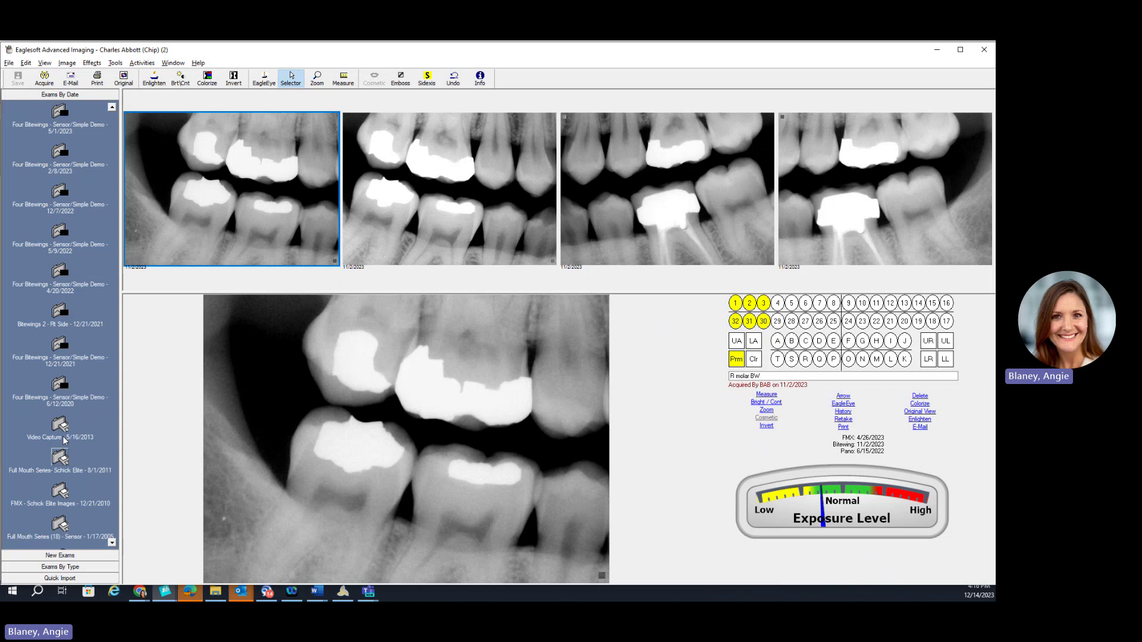
click(59, 424)
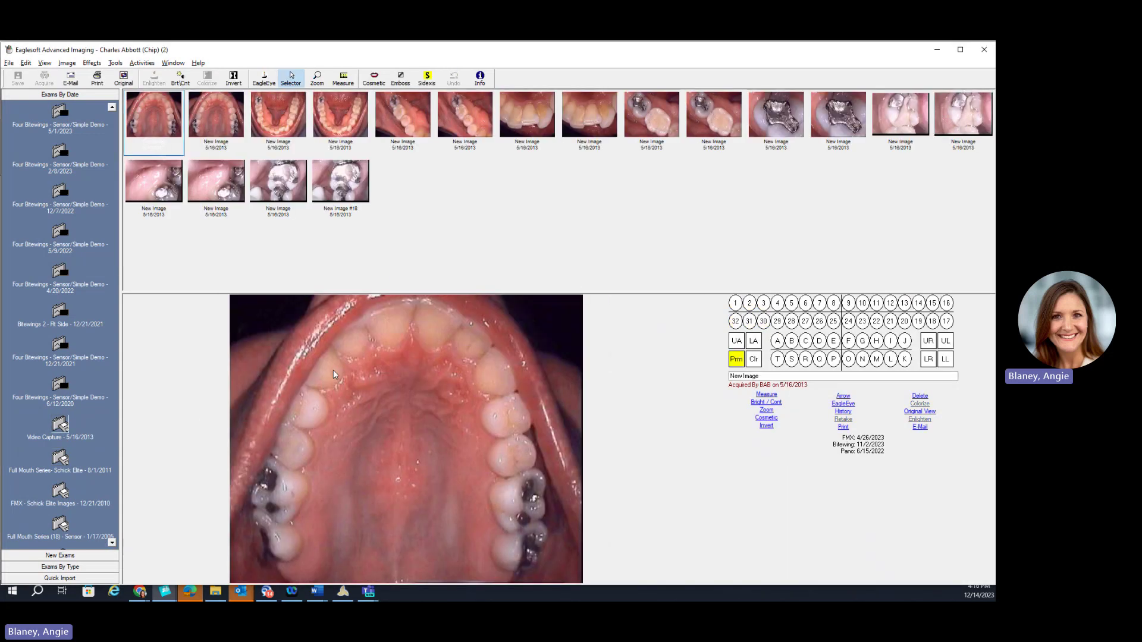
Step: Enlarge the tenth photo, a second-row photo and New Image #18, then view the 5/1/2023 bitewings
click(702, 125)
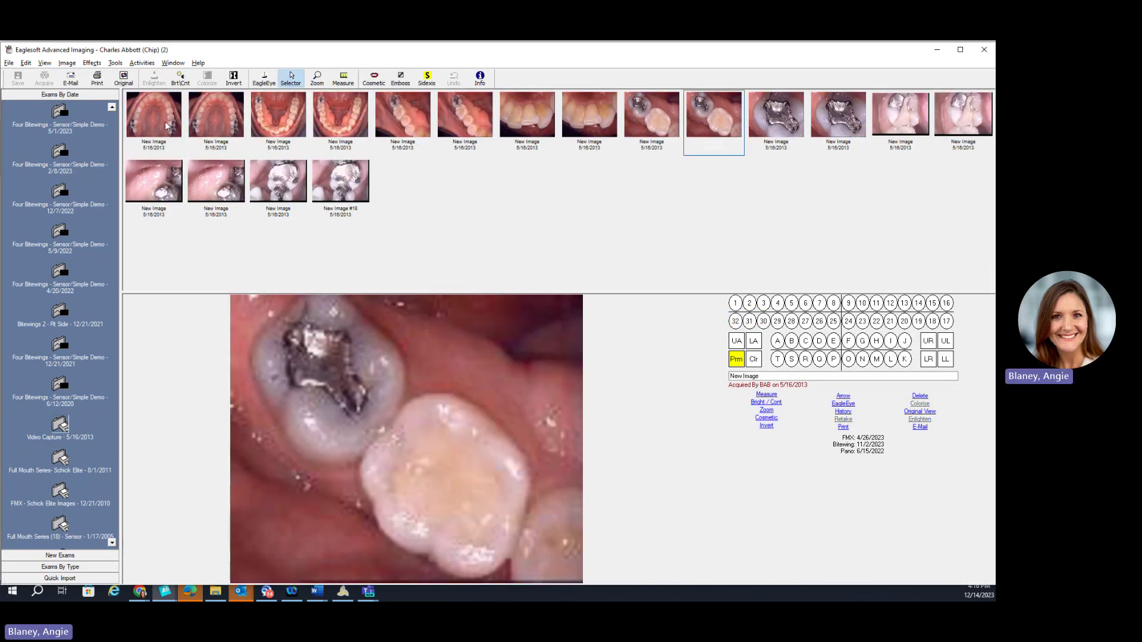
click(228, 186)
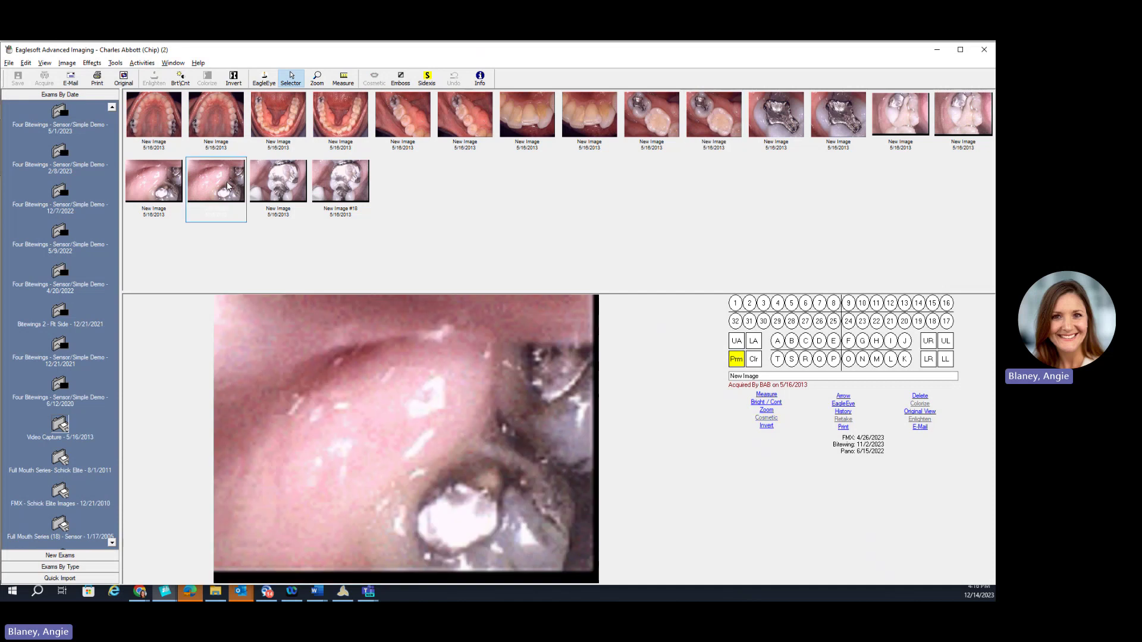
click(314, 201)
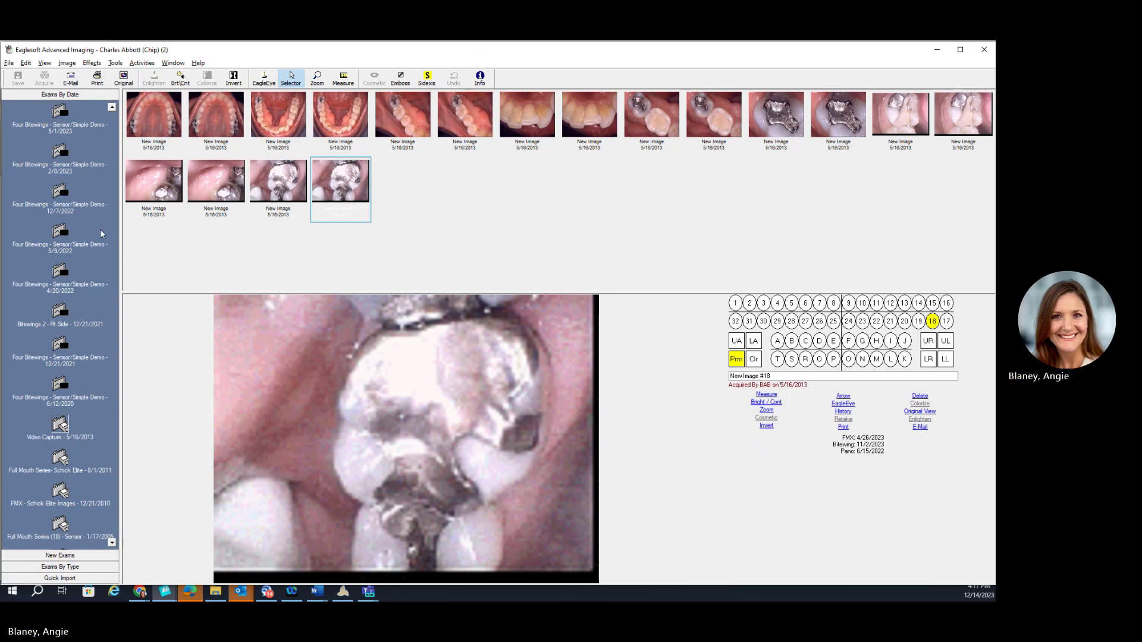
click(57, 118)
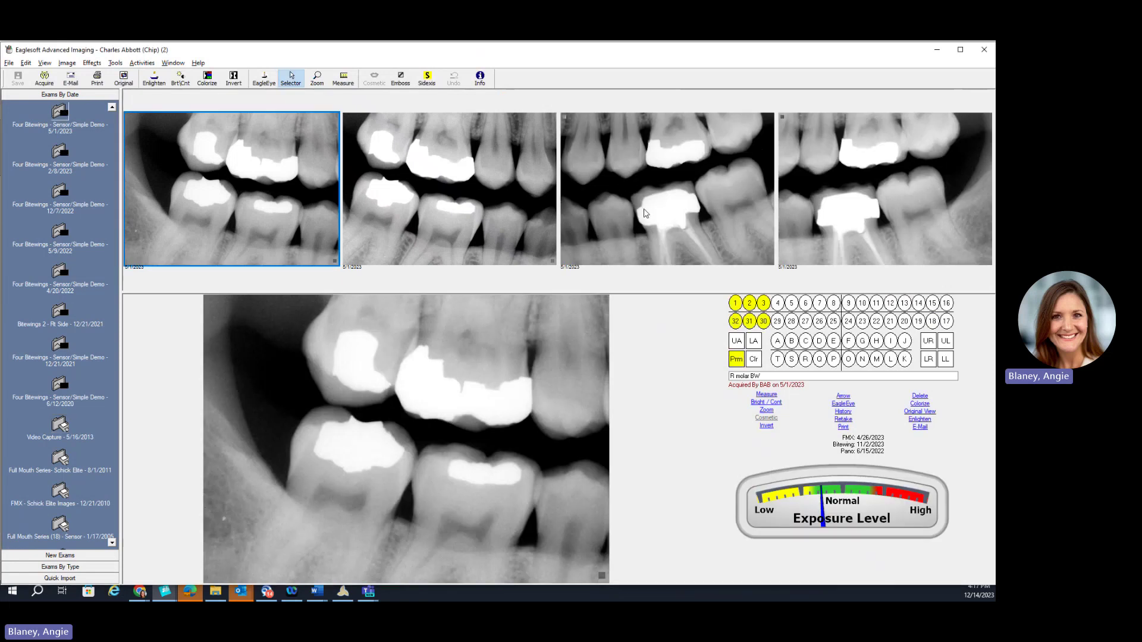
Step: Enlarge the left premolar bitewing, magnify it with EagleEye, and adjust its brightness/contrast
click(645, 213)
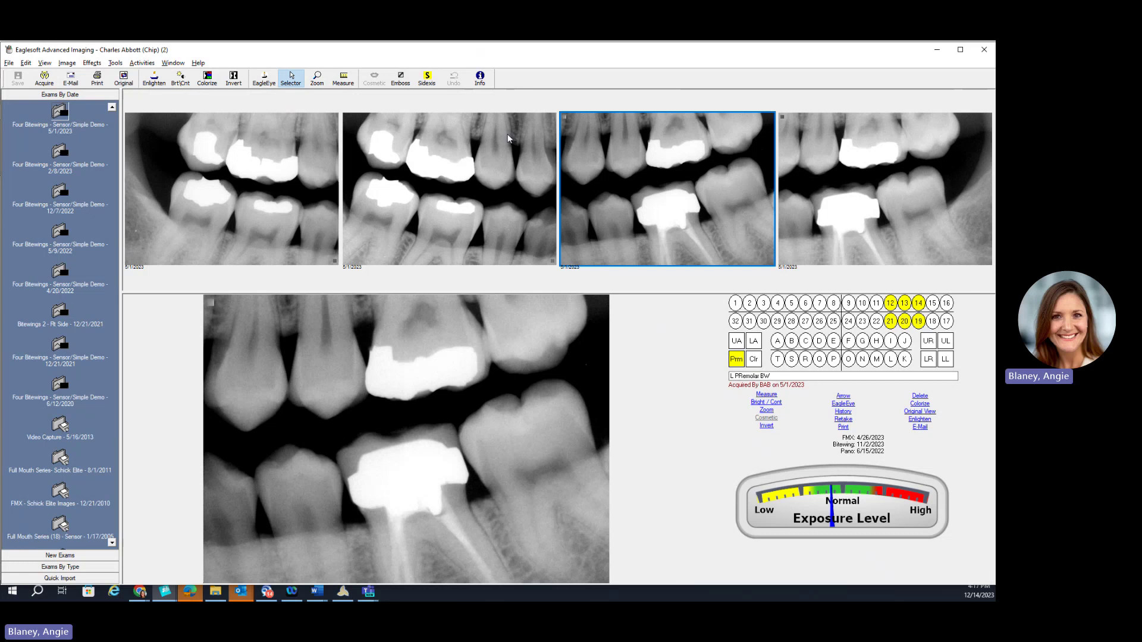
click(264, 79)
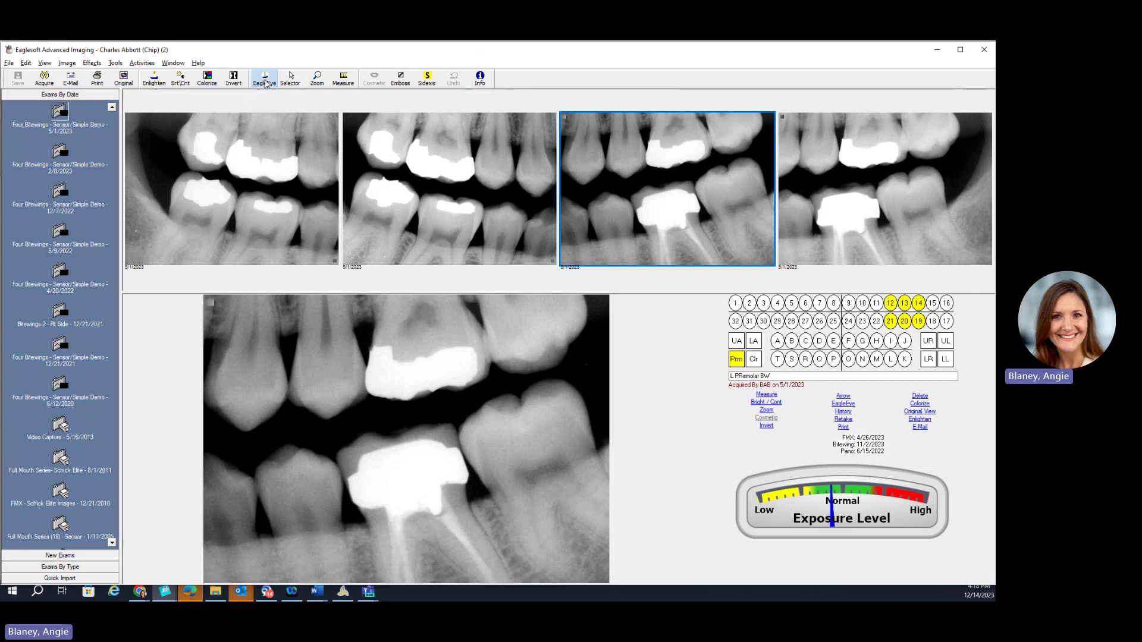
drag(328, 455, 324, 482)
drag(319, 406, 318, 495)
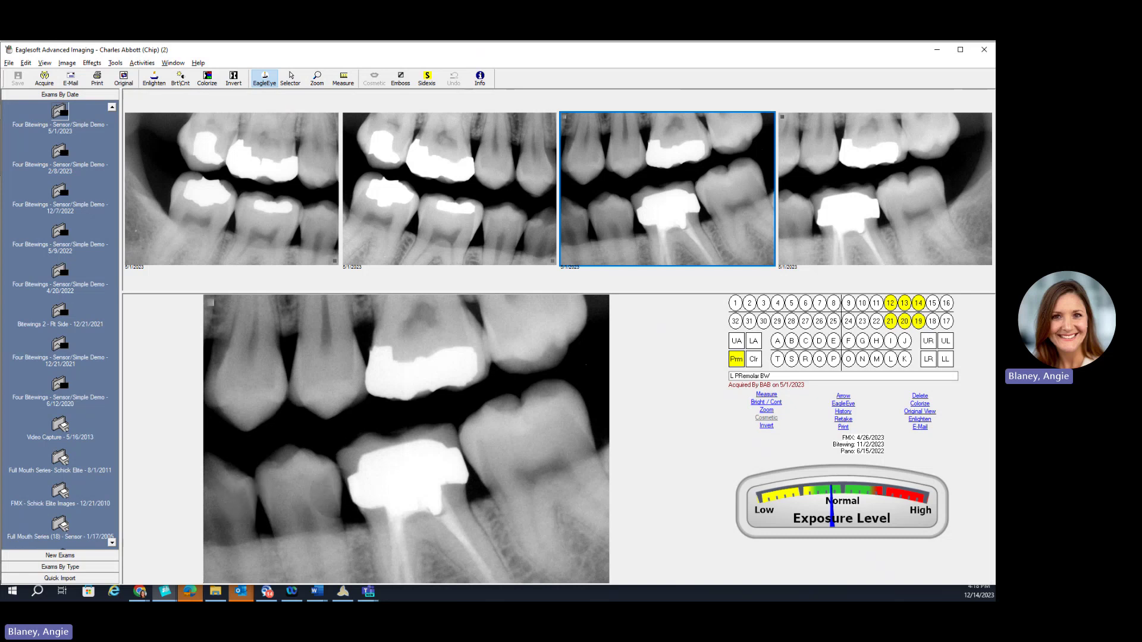
click(180, 77)
drag(360, 410, 373, 351)
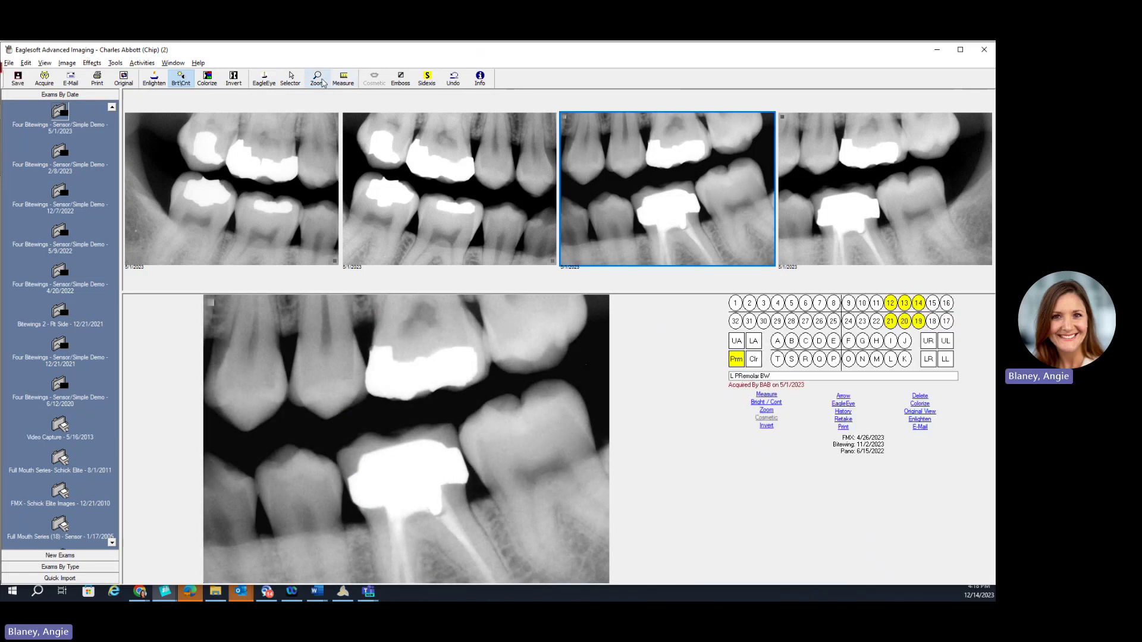
click(317, 78)
click(358, 377)
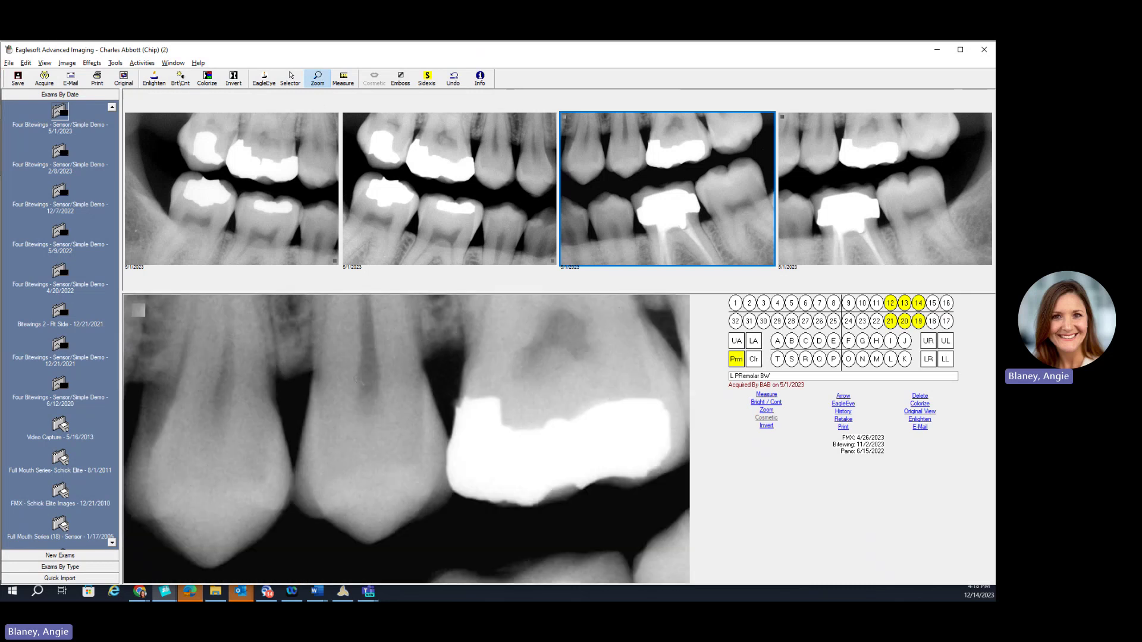
right_click(358, 378)
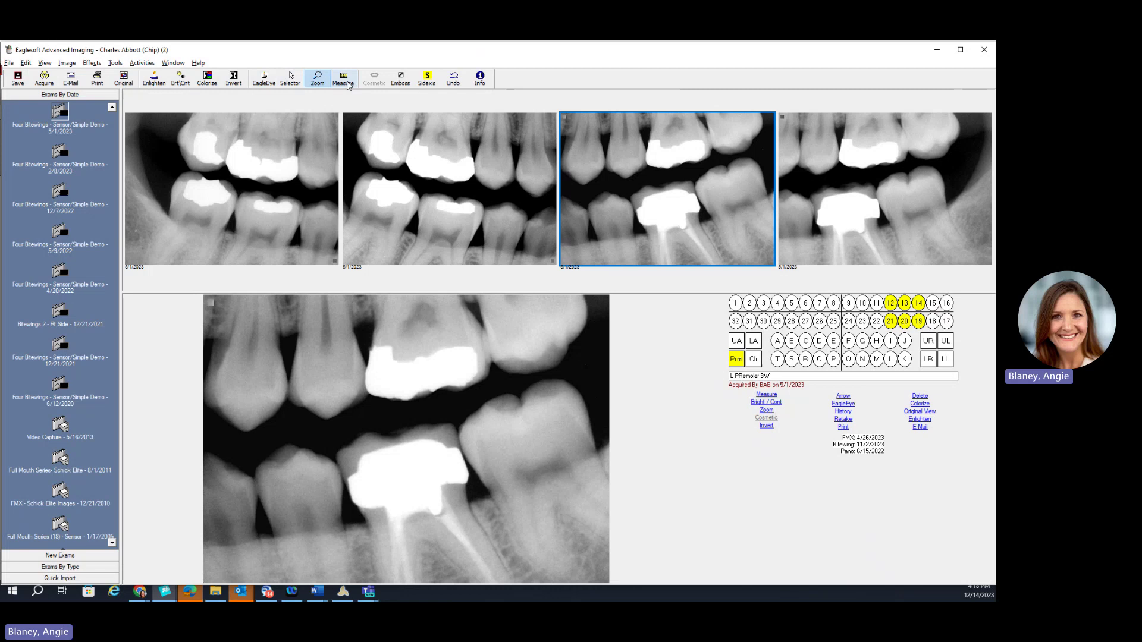
click(205, 83)
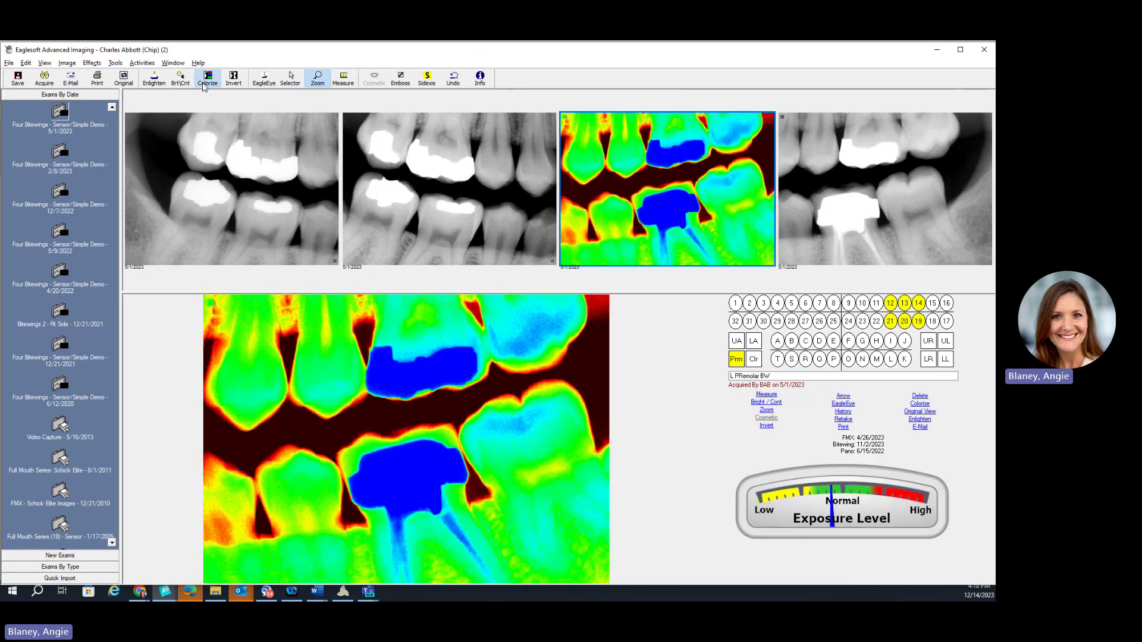
click(205, 83)
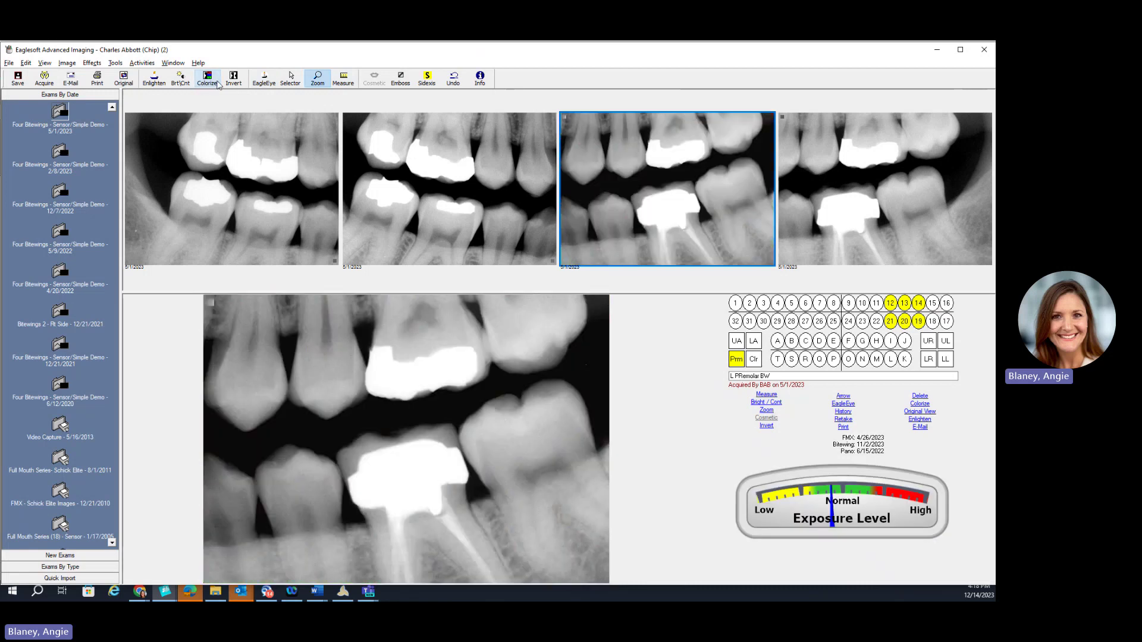
click(234, 81)
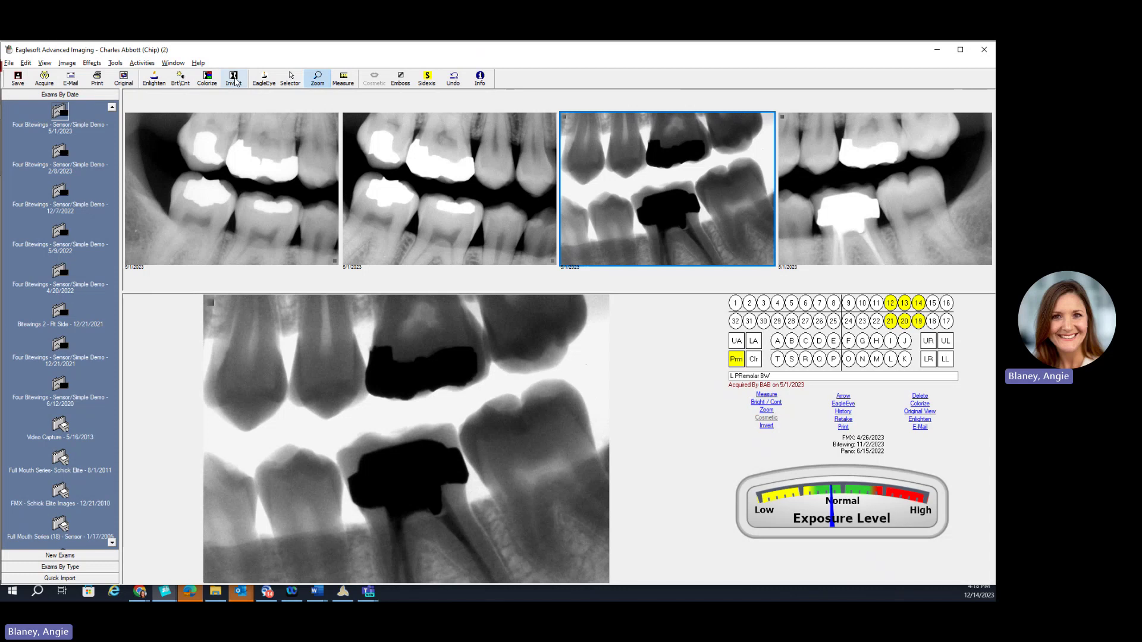
click(233, 80)
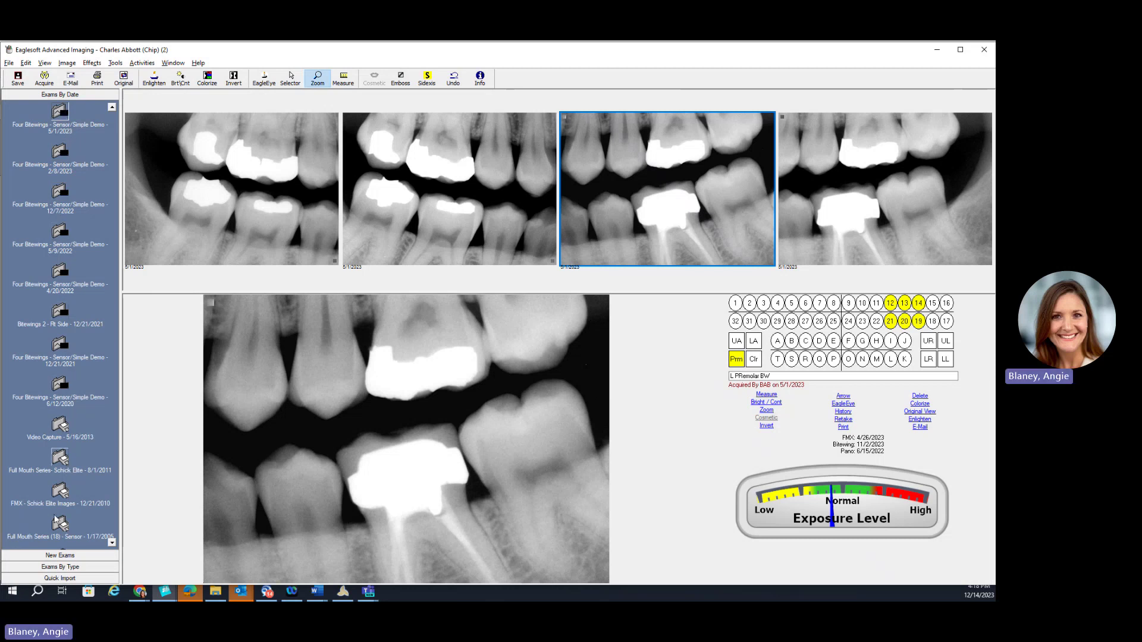
Step: Group exams by type, expand Radiography Images, then show the Quick Import new-exam templates
click(60, 569)
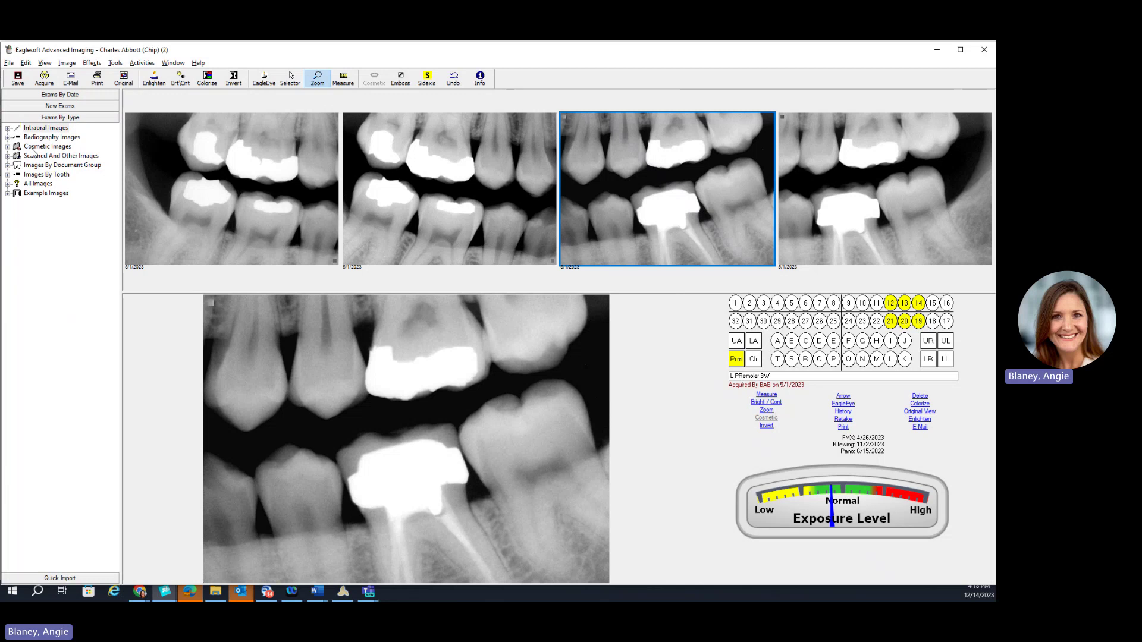
click(10, 128)
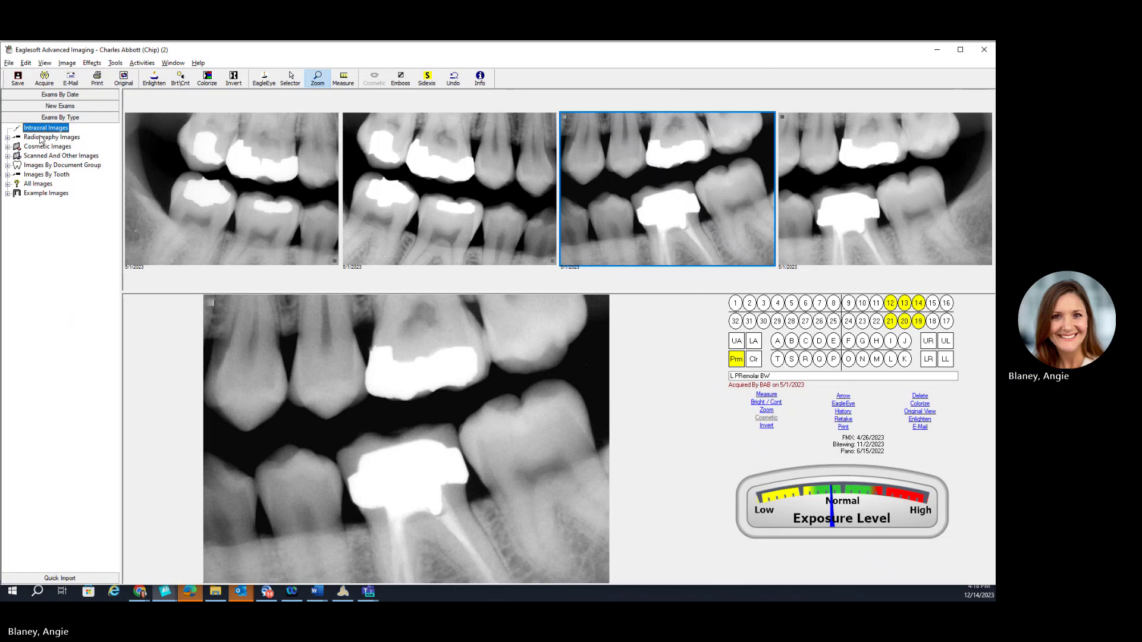
double_click(45, 135)
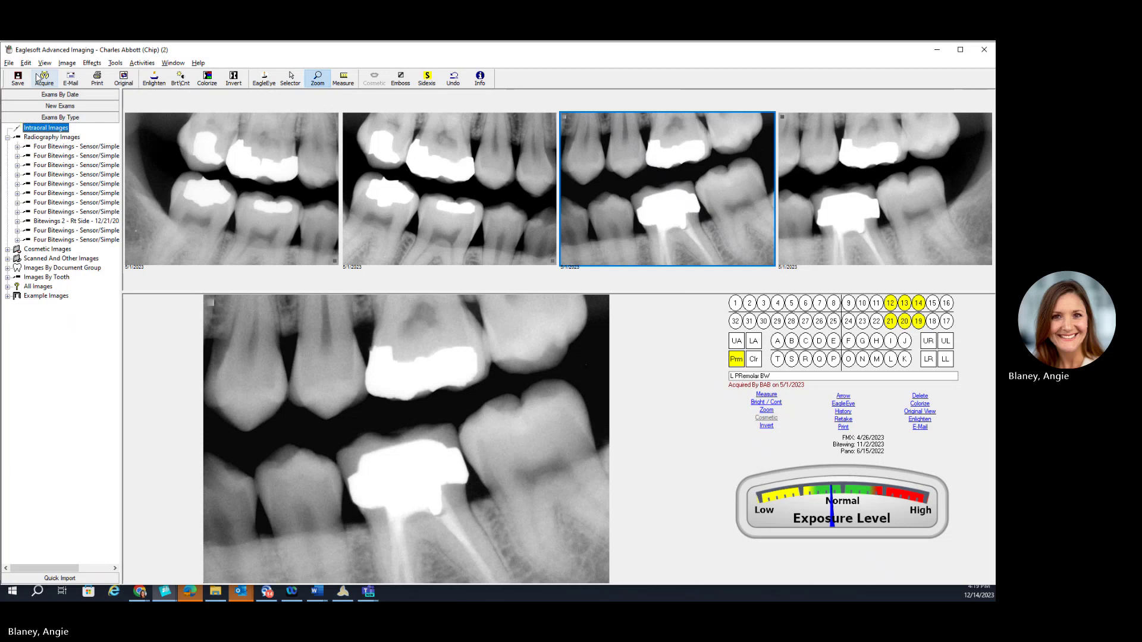
click(59, 578)
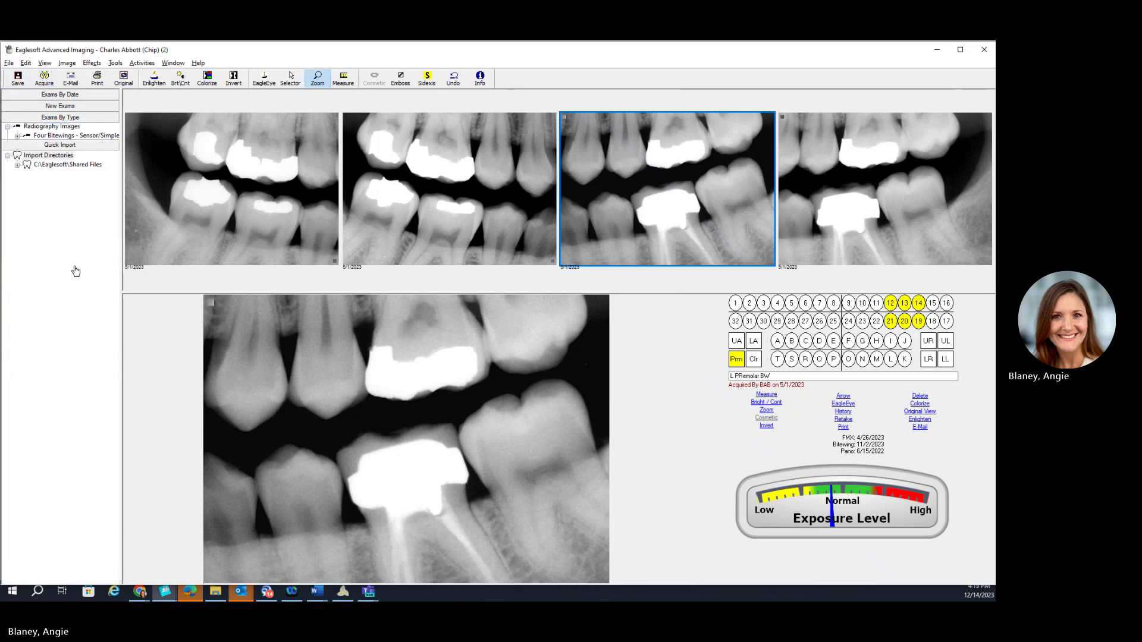
click(60, 105)
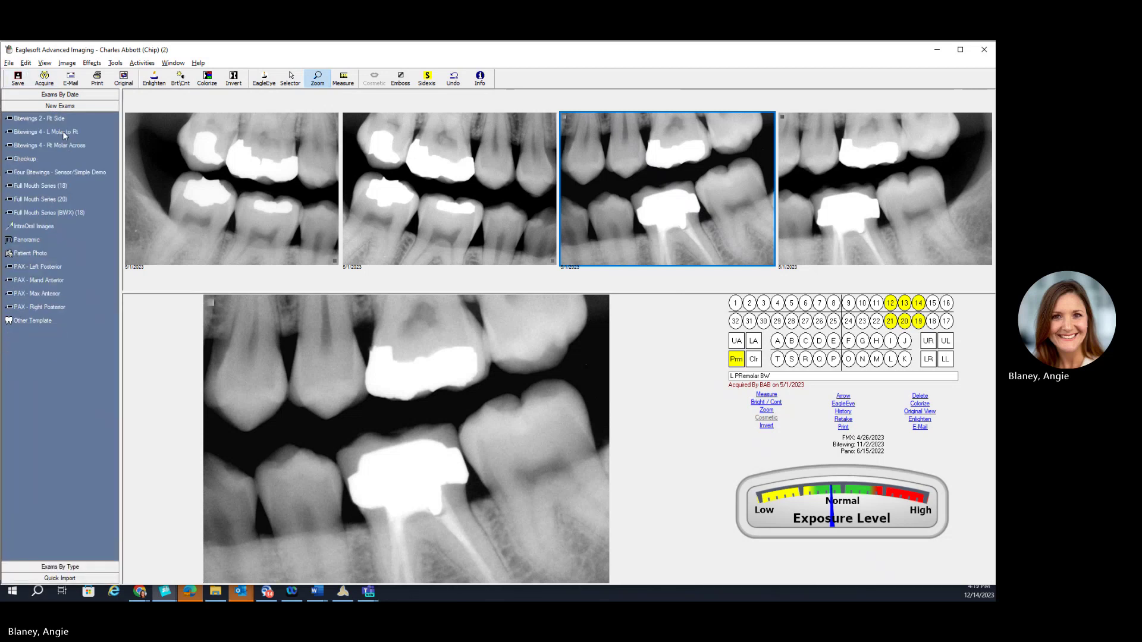
Step: Create a 12/14/2023 Four Bitewings exam, discard the unsaved edits, and acquire four images
click(62, 110)
click(54, 173)
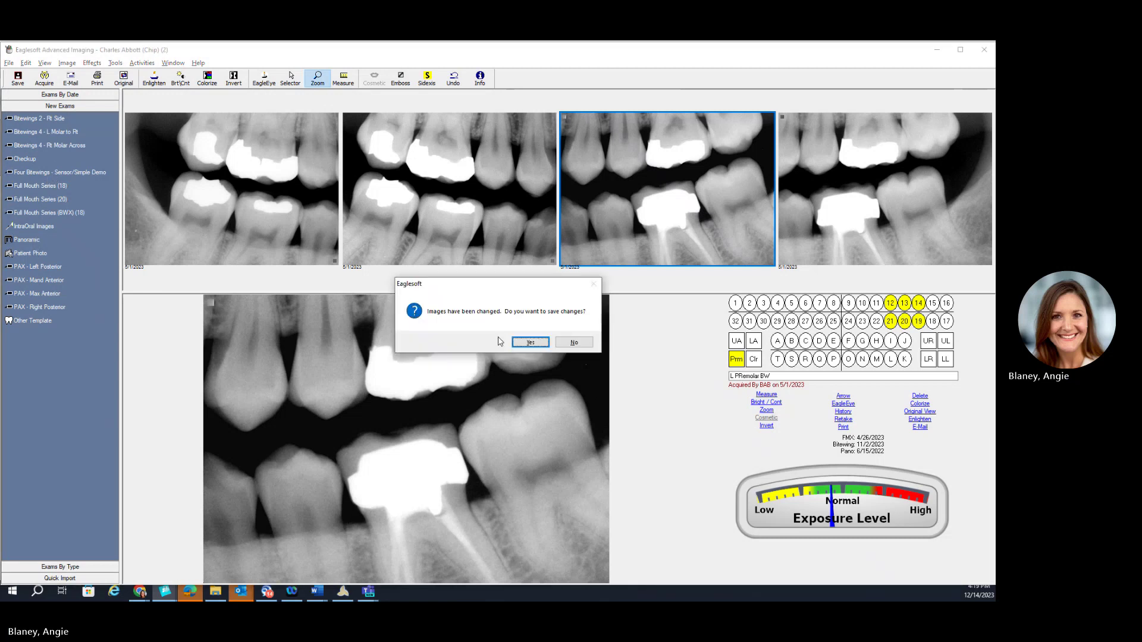
click(574, 342)
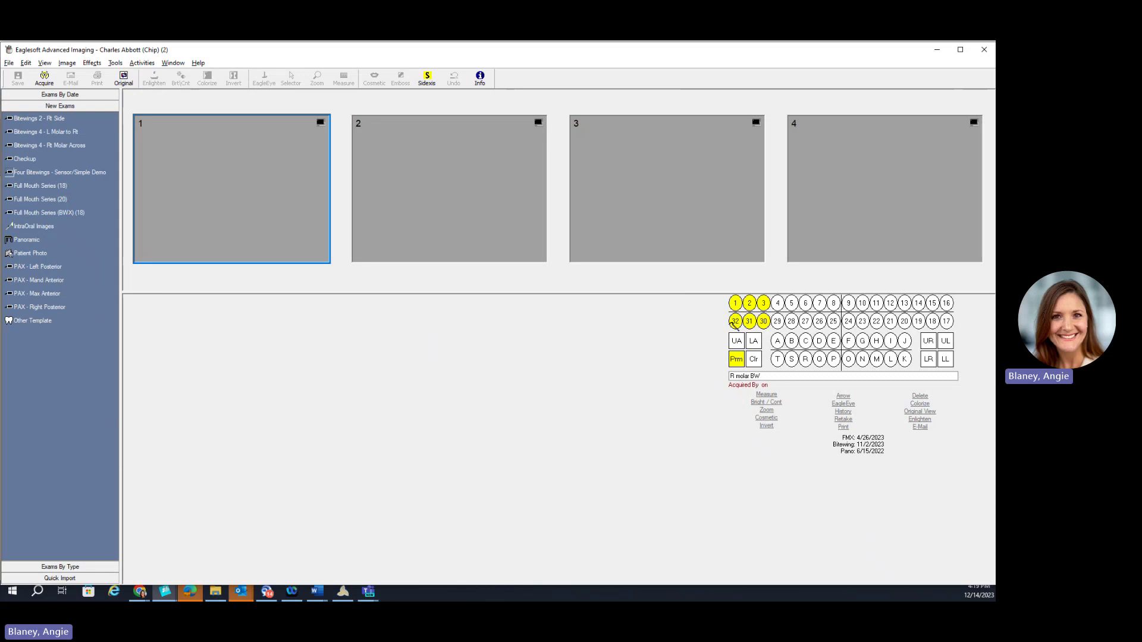
click(44, 77)
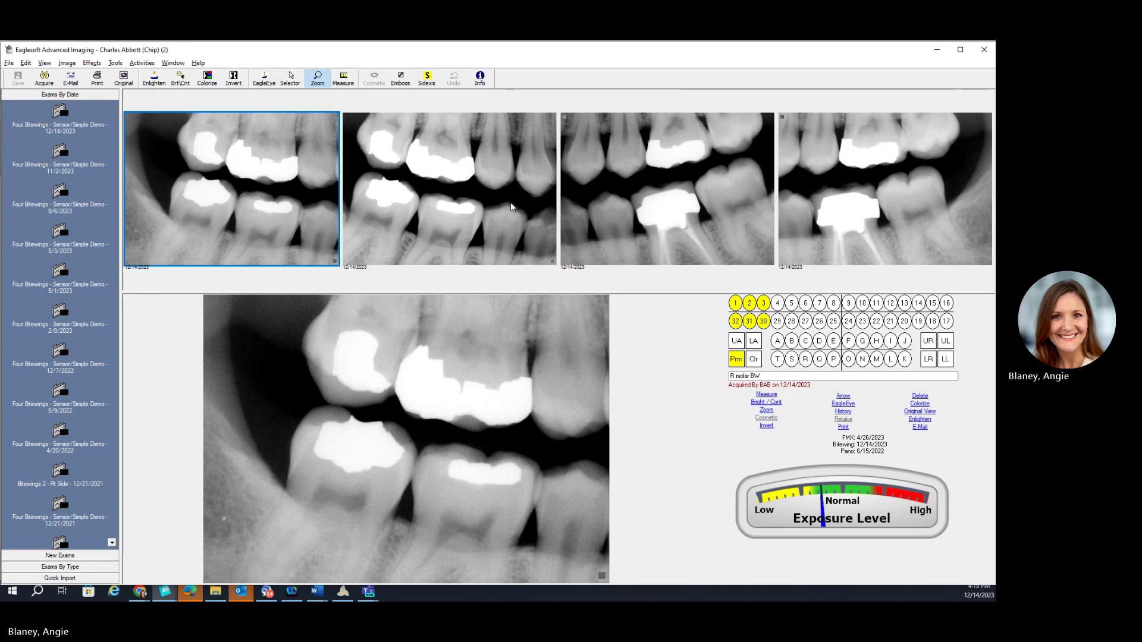
Step: Close Advanced Imaging, scroll the chart's recent X-rays, and deselect tooth 3
click(982, 50)
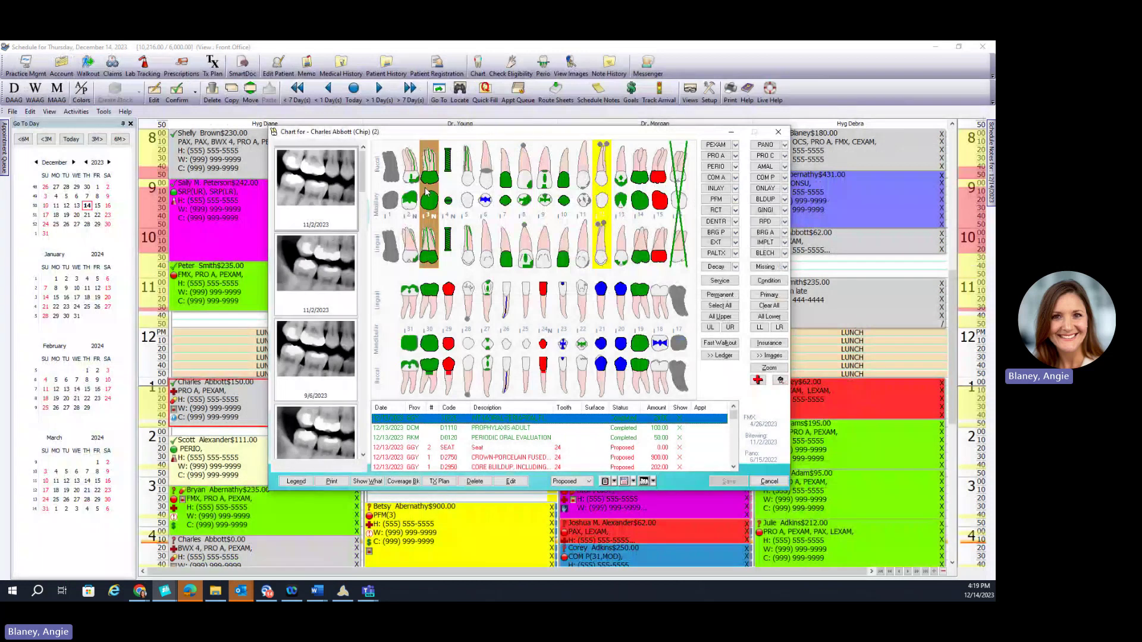
scroll(319, 438, down, 3)
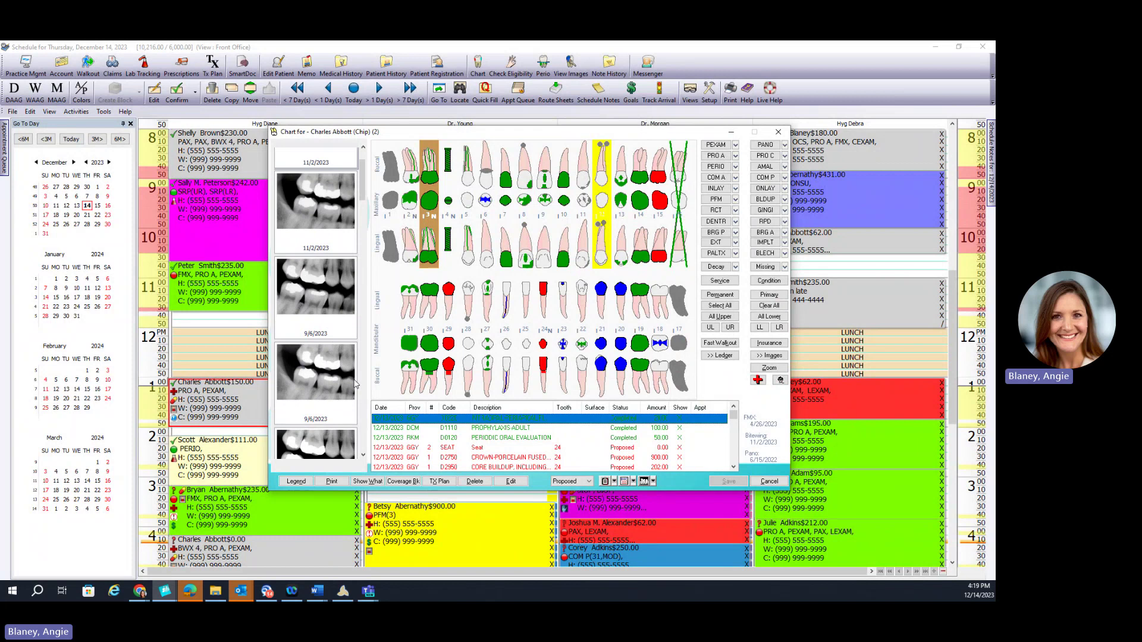
click(429, 244)
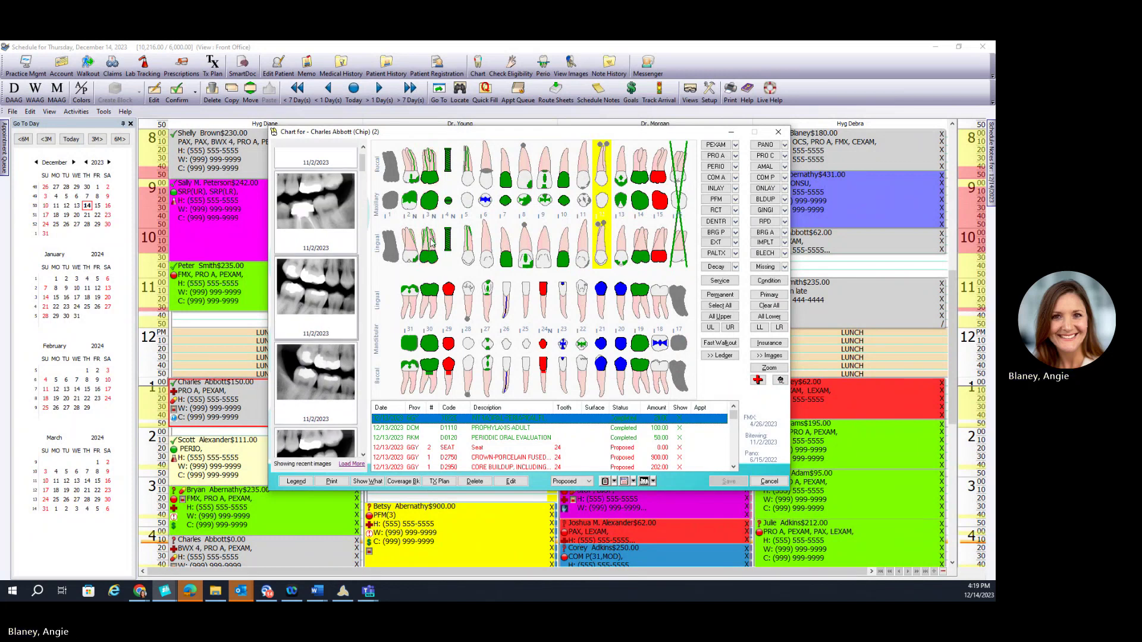